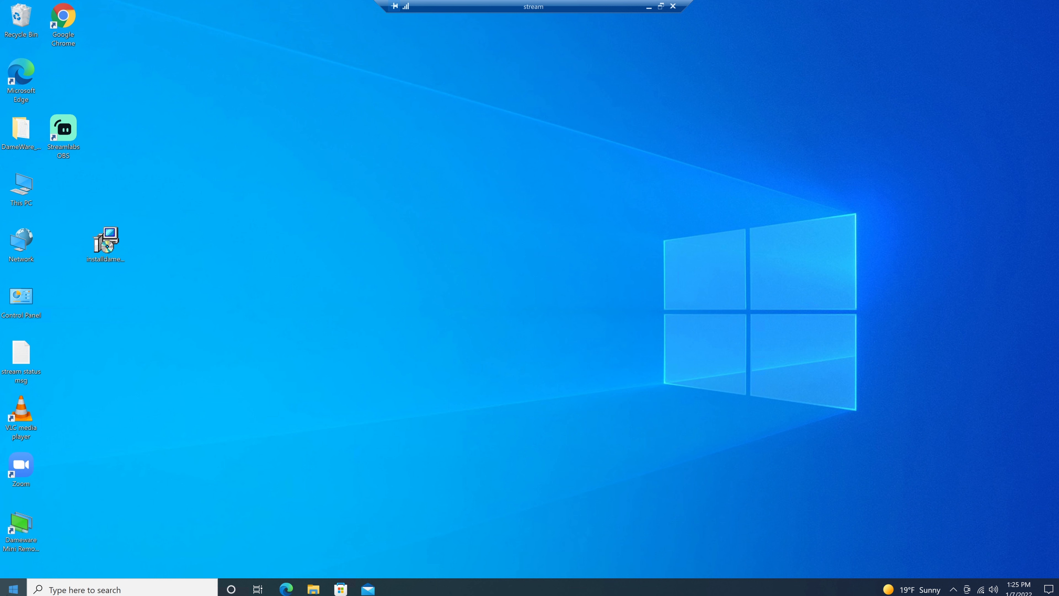
right_click(10, 589)
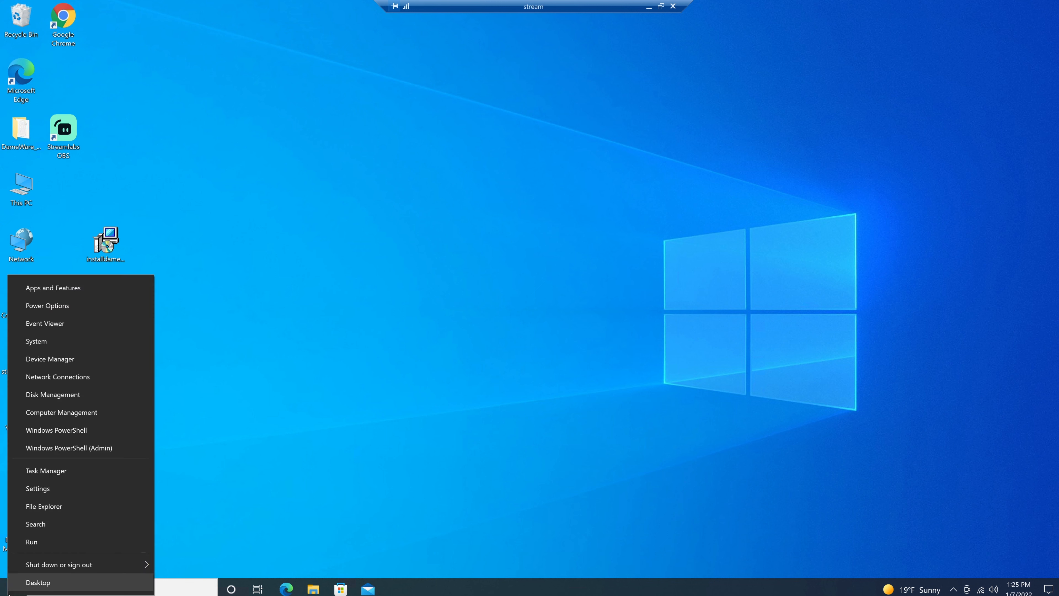
left_click(58, 358)
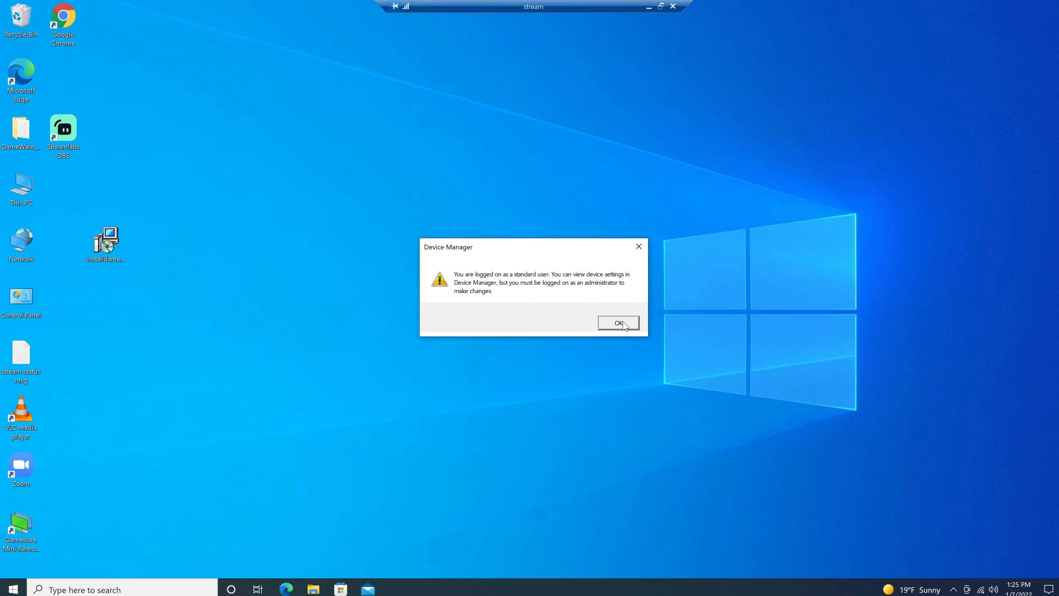
left_click(618, 323)
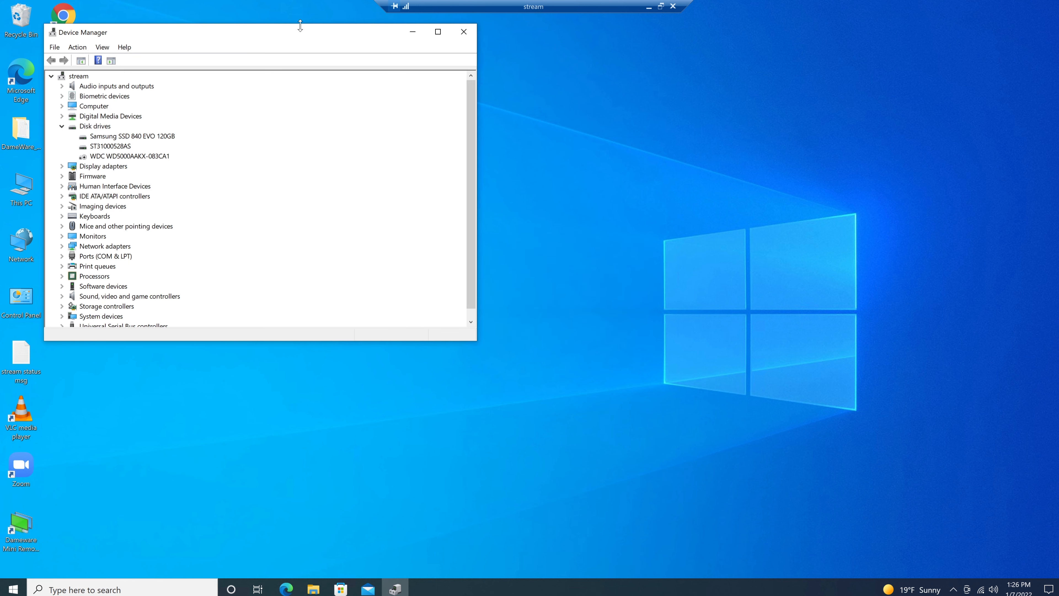
left_click_drag(302, 31, 531, 83)
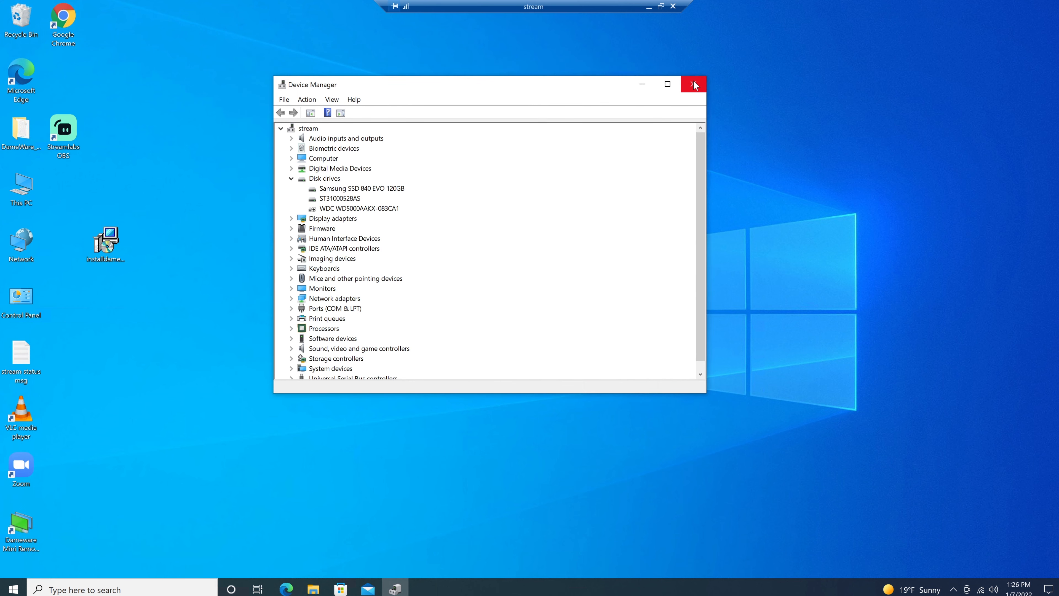
left_click(694, 84)
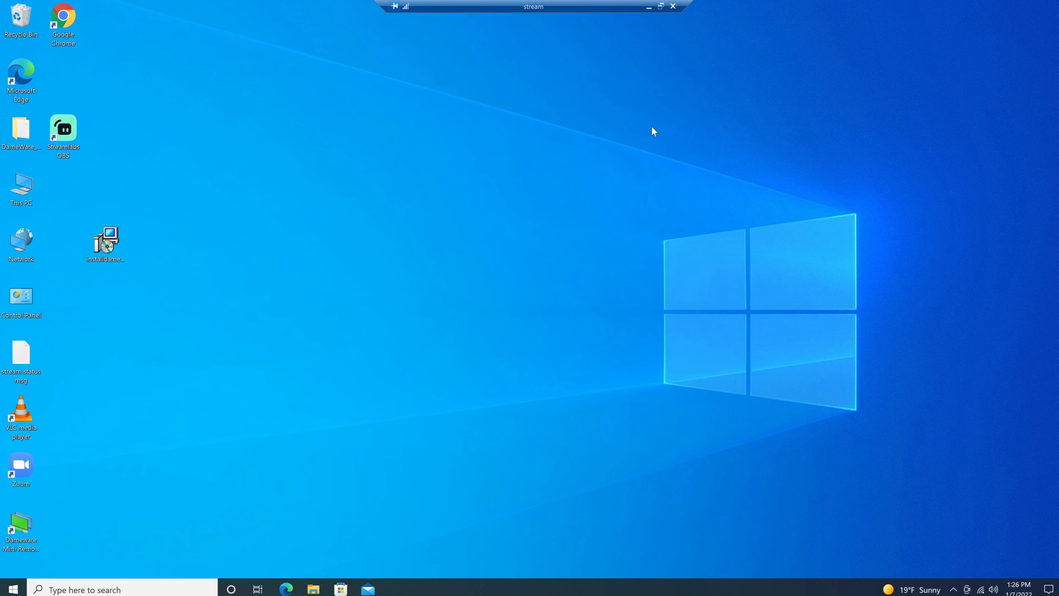
Step: Open the Windows system information page and follow its related Remote desktop link
right_click(13, 589)
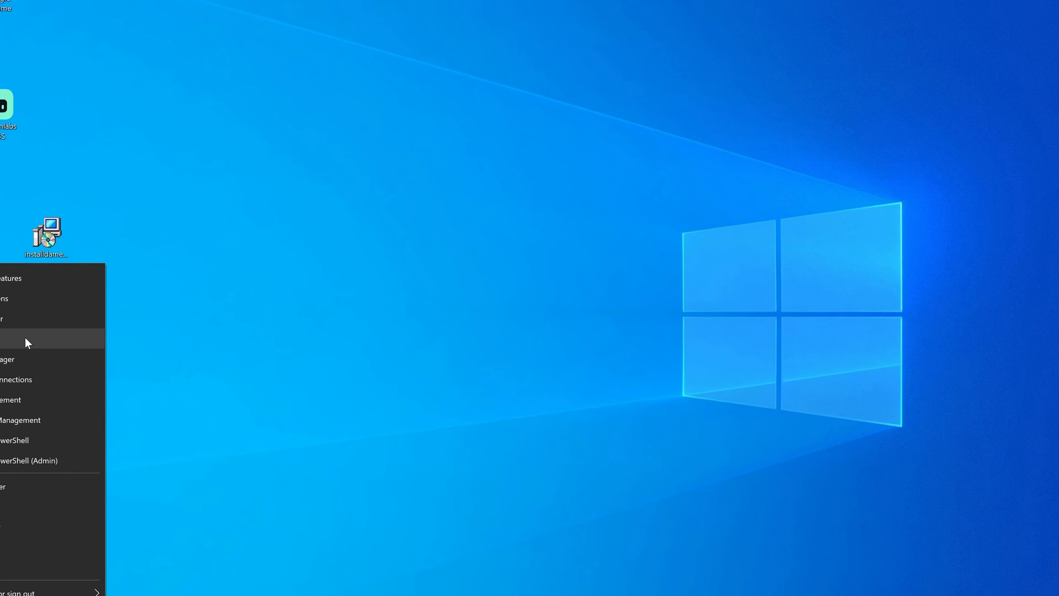
left_click(6, 348)
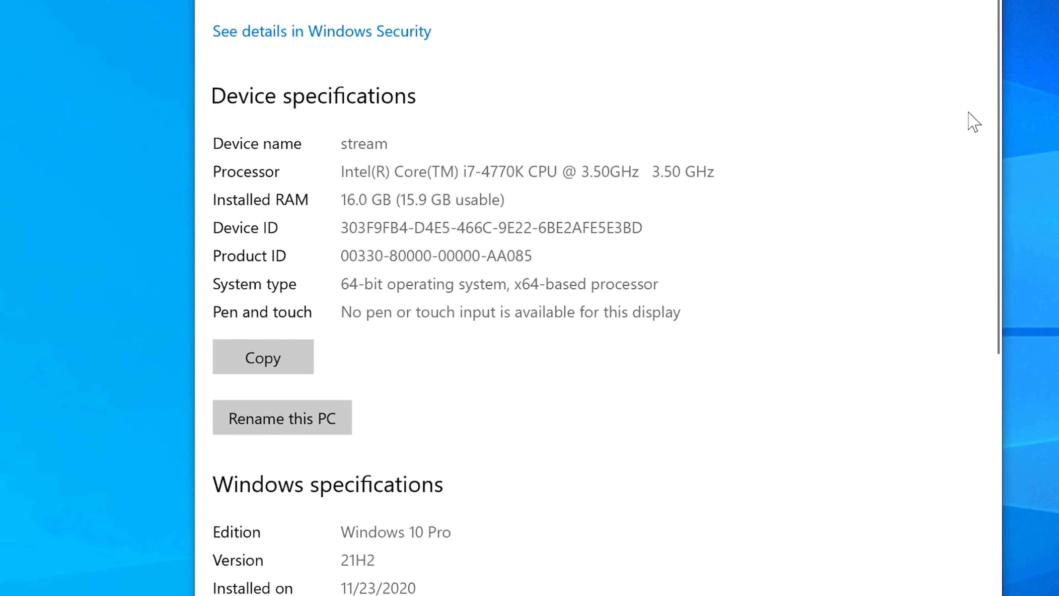
left_click_drag(1003, 100, 977, 433)
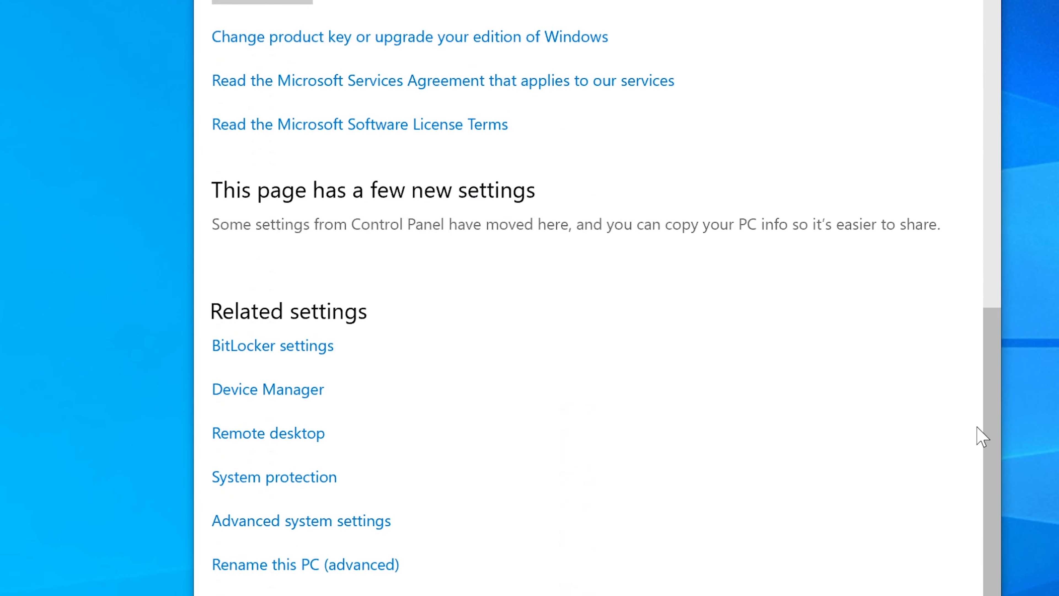
left_click(282, 434)
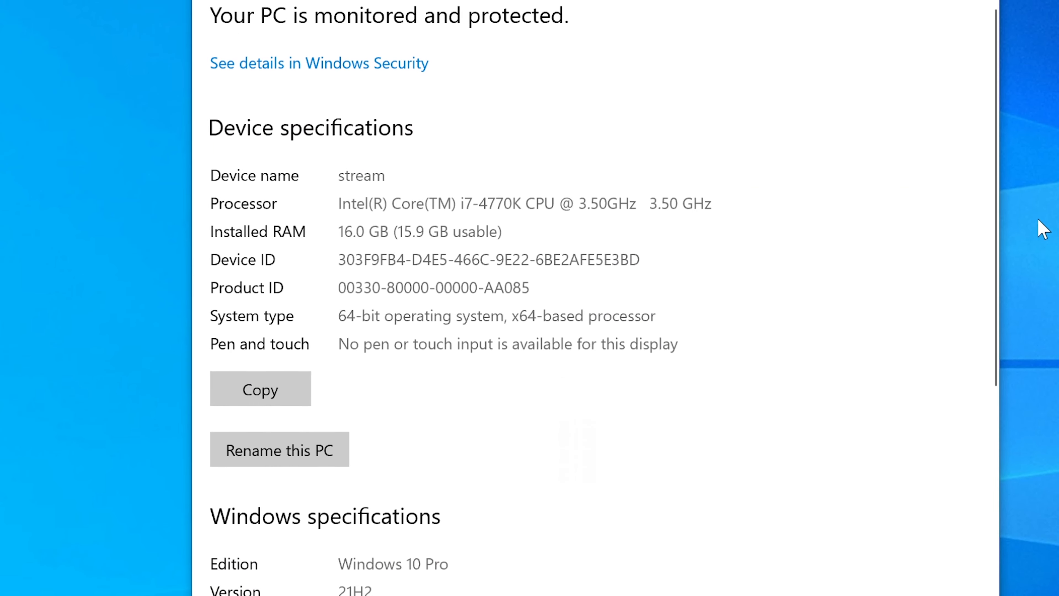
Step: Open the advanced system settings by entering the administrator account password, and close the system information page
left_click_drag(997, 213, 985, 535)
left_click(287, 545)
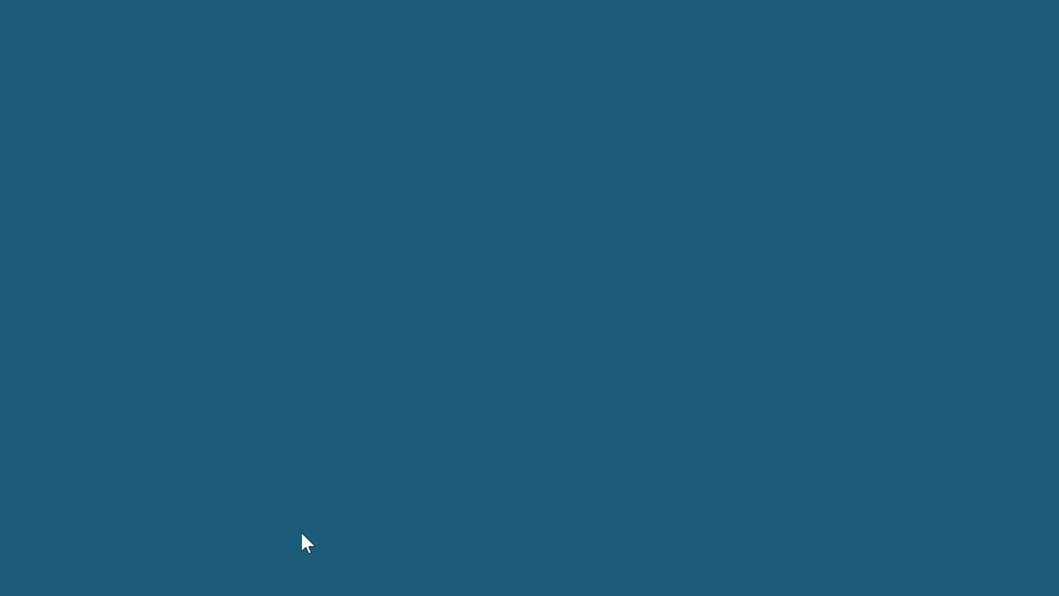
type("*****")
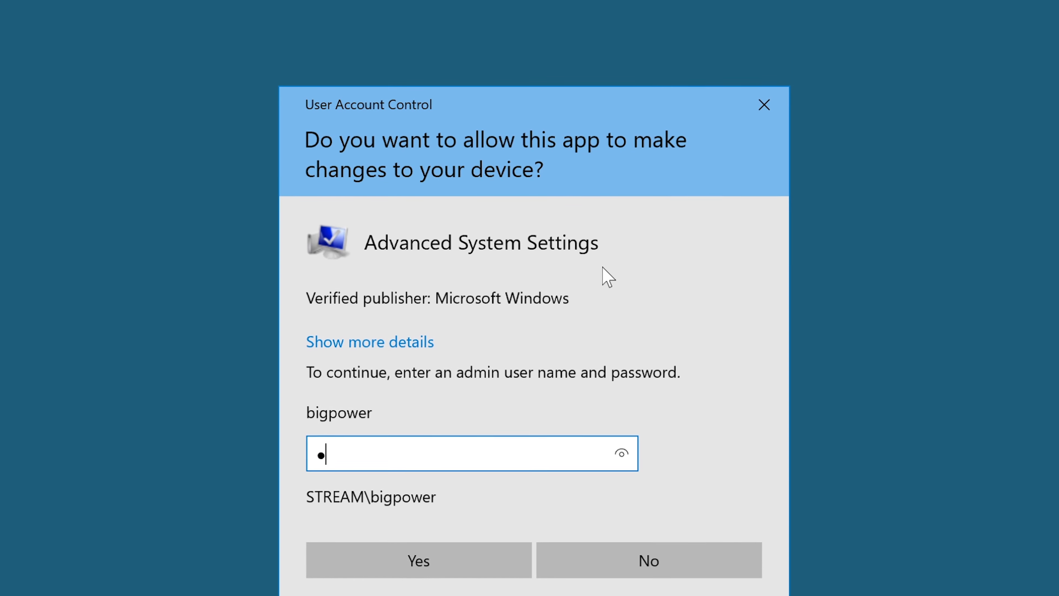
key("Return")
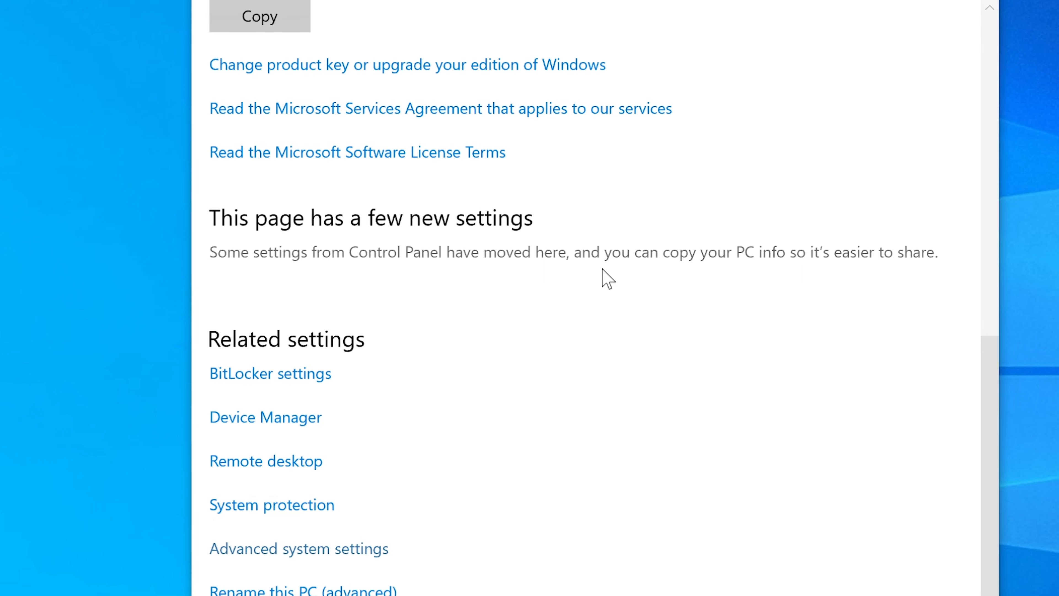
left_click(974, 0)
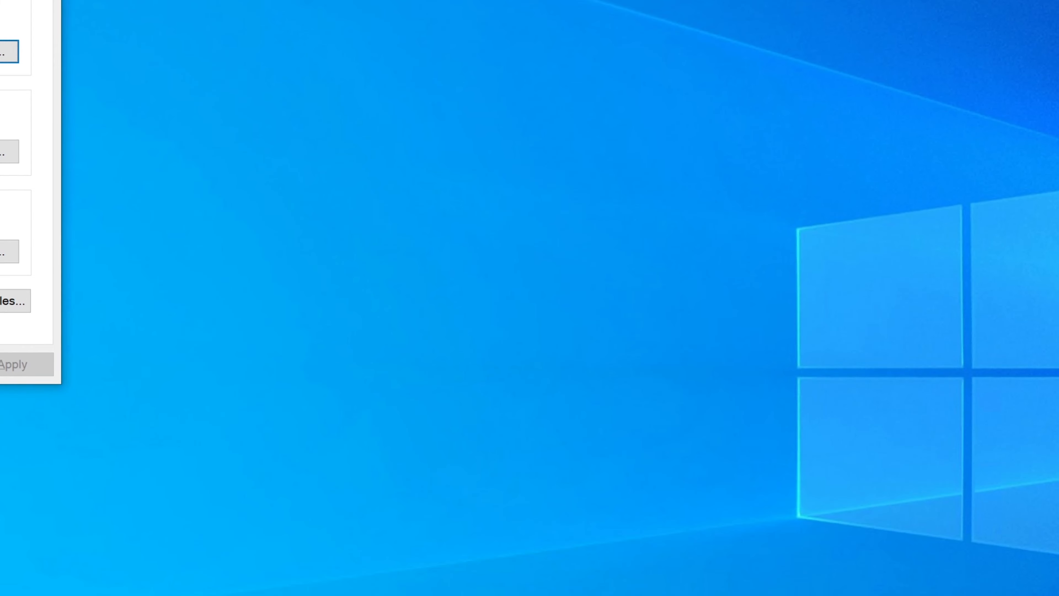
Step: In System Properties, open the list of users allowed to connect by Remote Desktop and start adding a user
left_click_drag(0, 0, 721, 36)
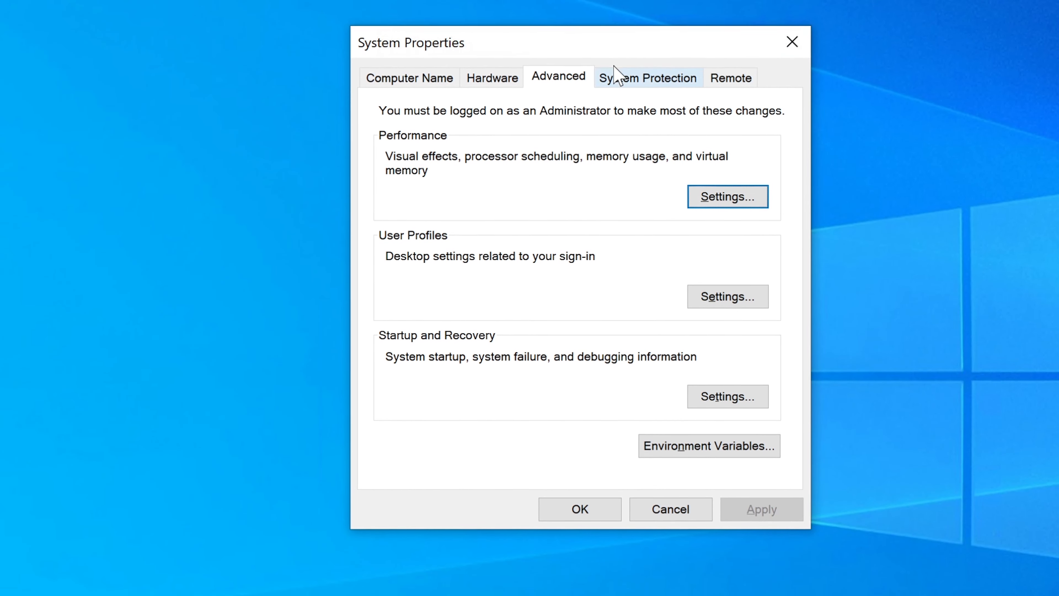
left_click_drag(567, 52, 559, 56)
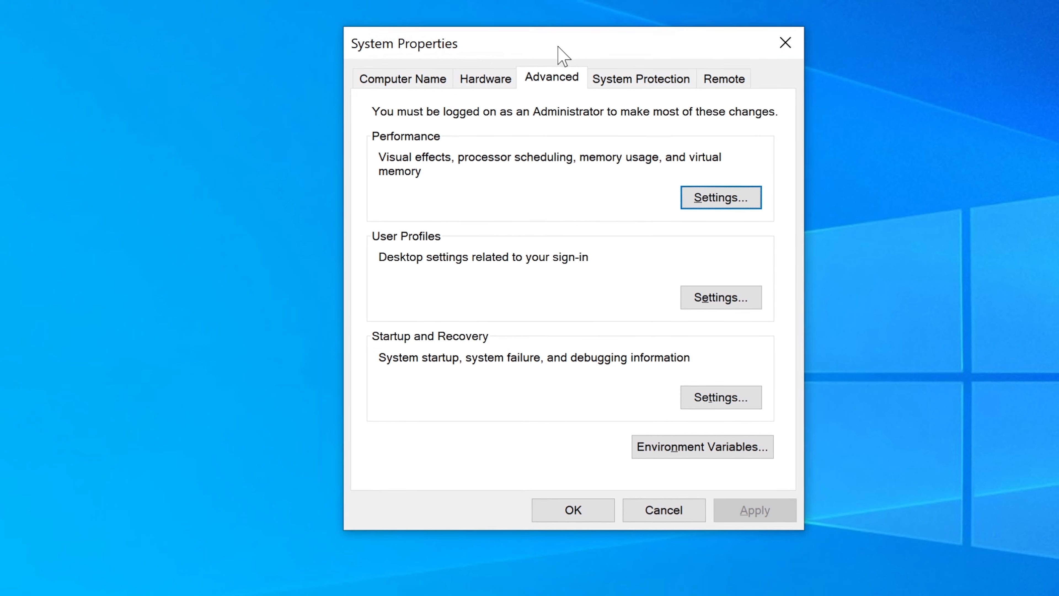
left_click(730, 84)
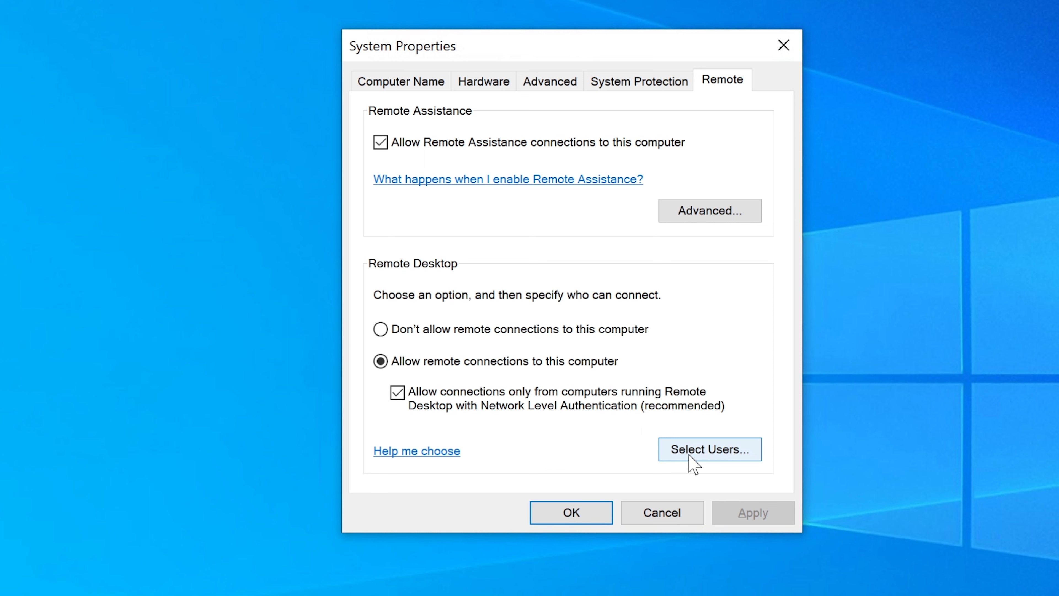
left_click(728, 450)
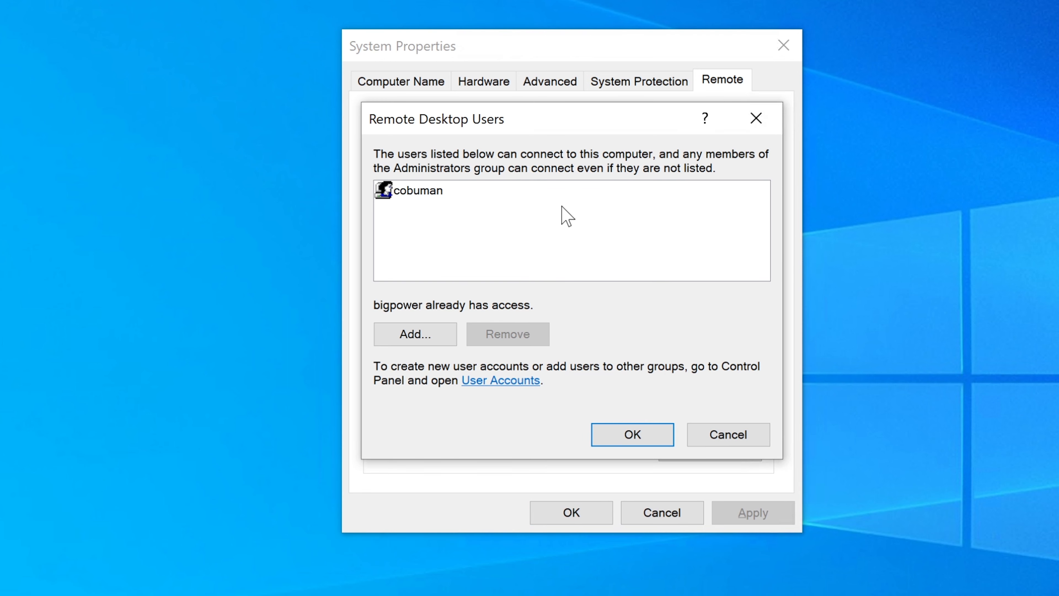
left_click_drag(464, 112, 508, 132)
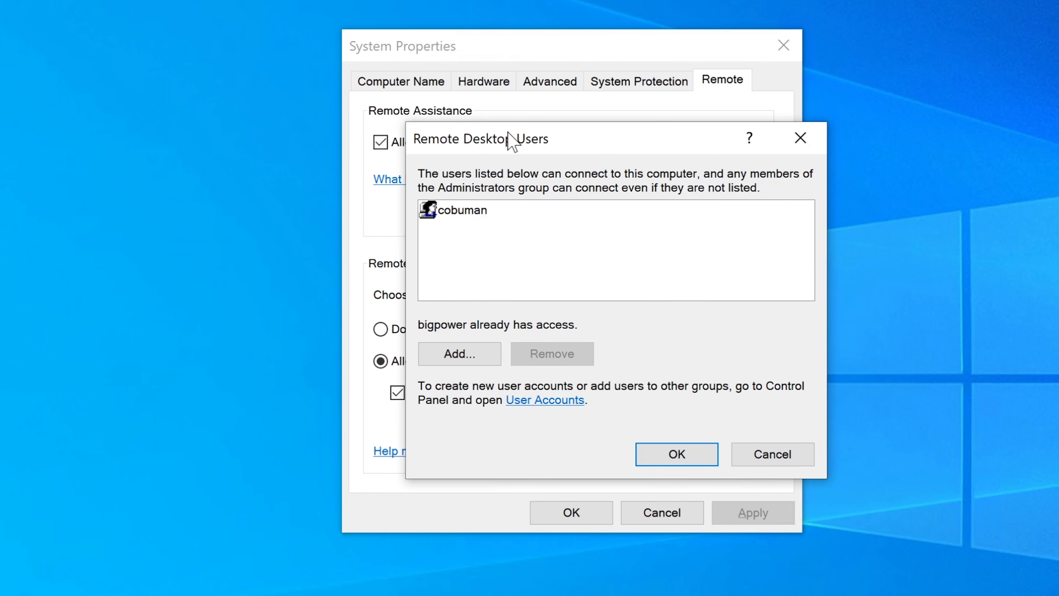
left_click(468, 353)
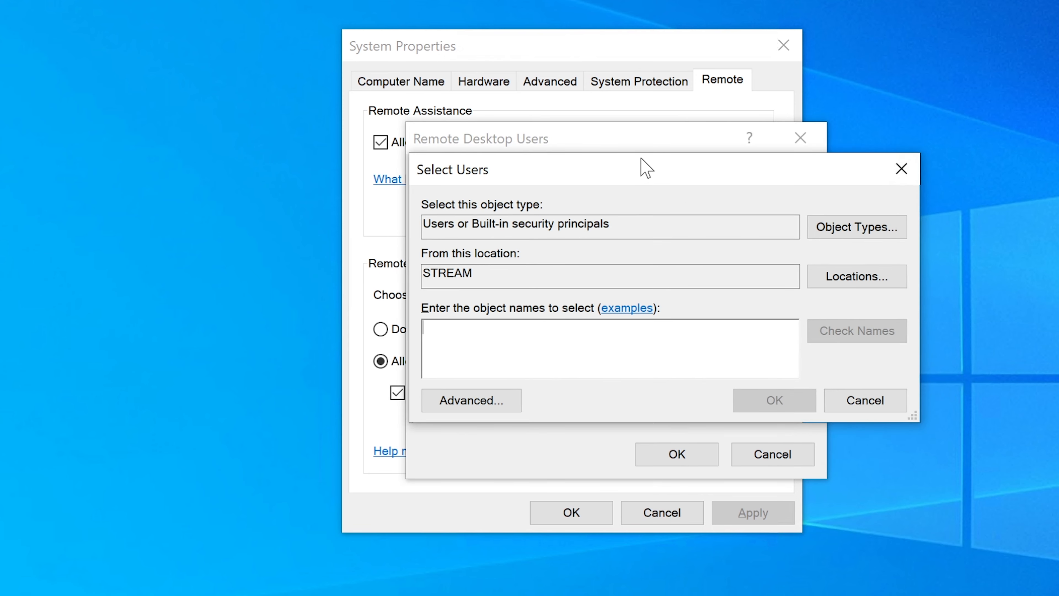
left_click_drag(641, 166, 611, 151)
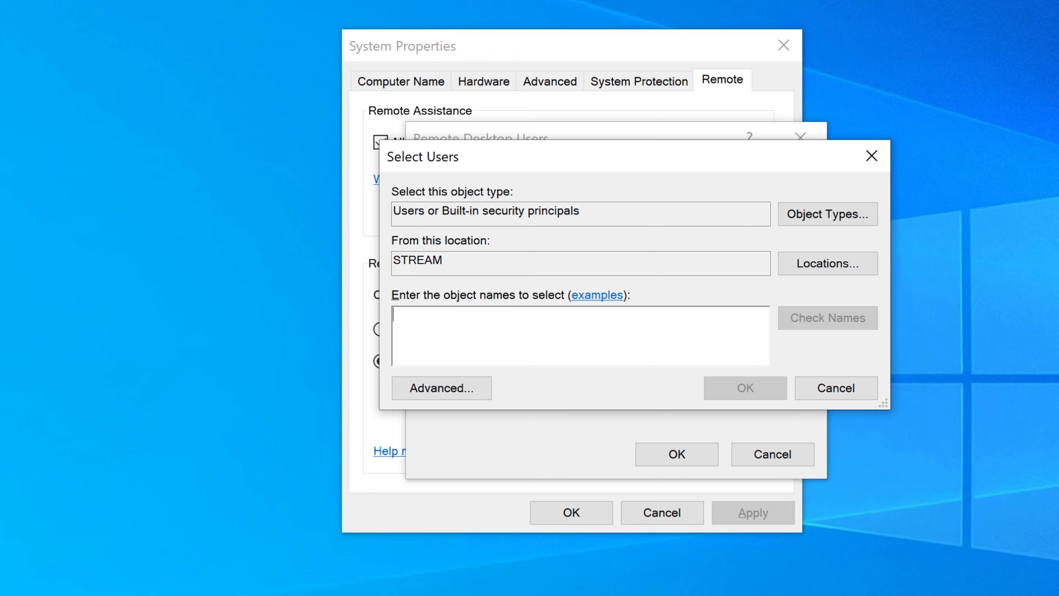
Step: Enter "Firstname, Lastname" as the object name of the user to select
type("F")
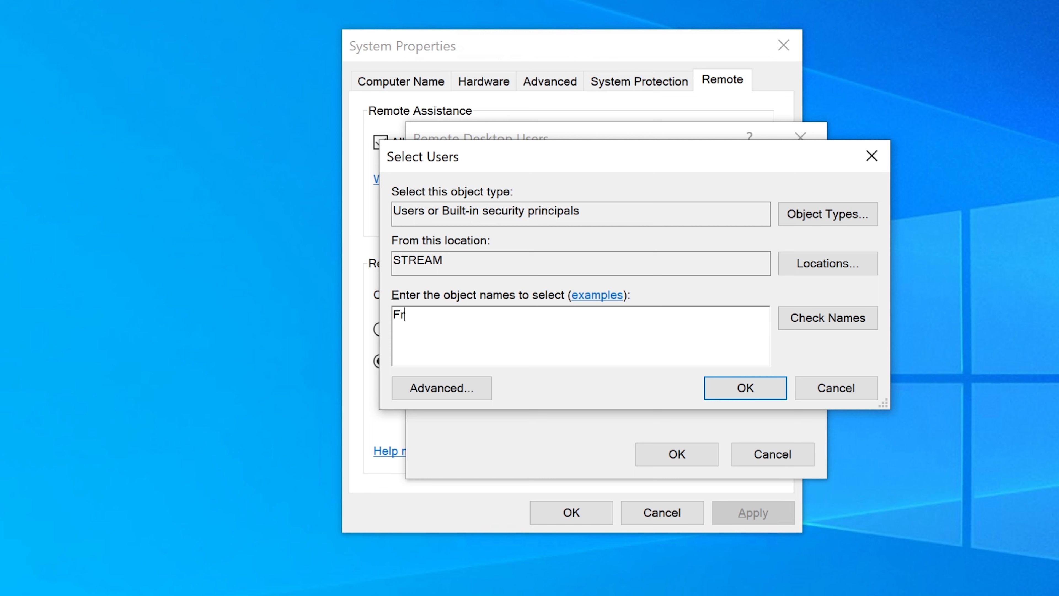
type("irstname, Last name")
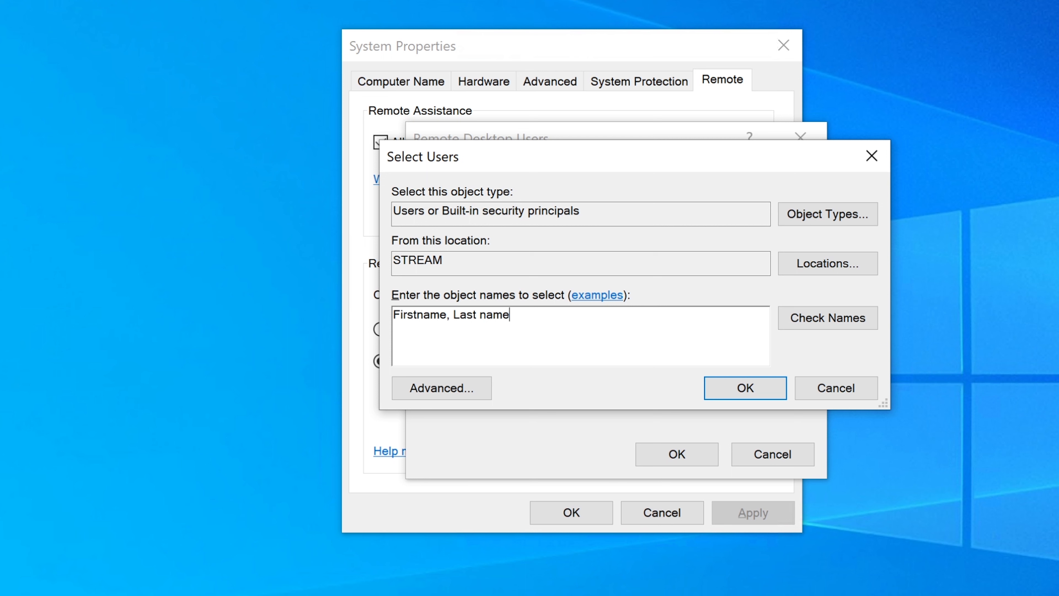
key("BackSpace")
left_click_drag(506, 315, 394, 318)
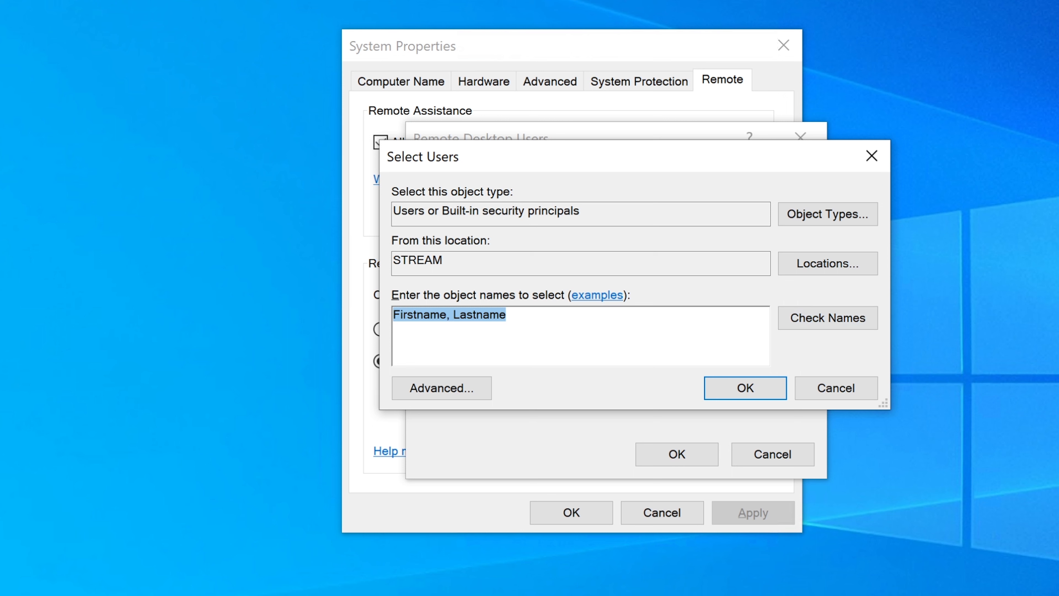
left_click(507, 315)
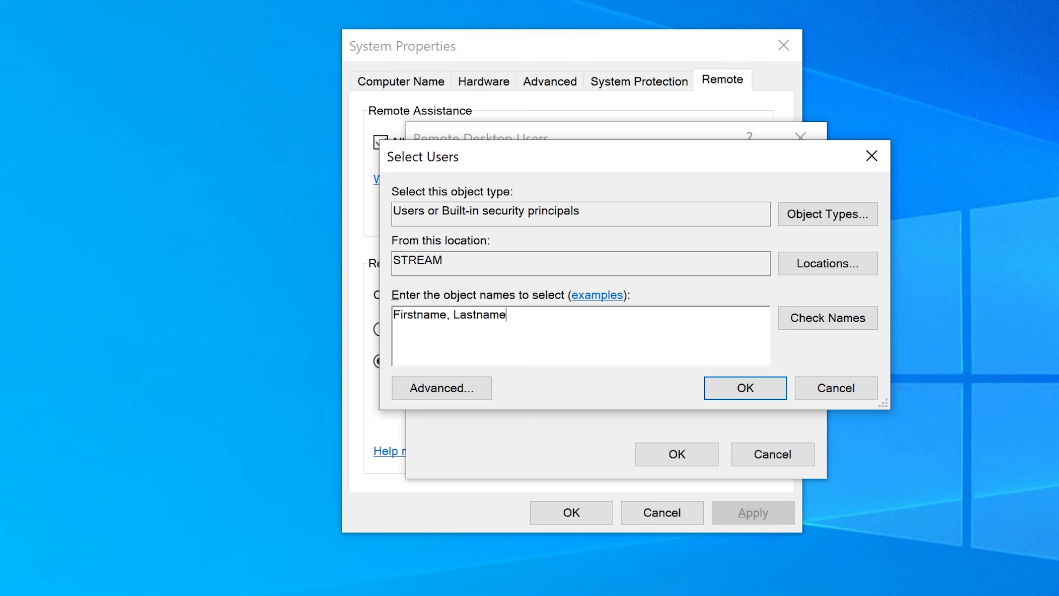
Step: Change the object name to the user's work e-mail address in first name, dot, last name format
key("BackSpace")
key("BackSpace")
key("BackSpace")
key("BackSpace")
key("BackSpace")
key("BackSpace")
key("BackSpace")
key("BackSpace")
key("BackSpace")
key("BackSpace")
type(".lastname@work.com")
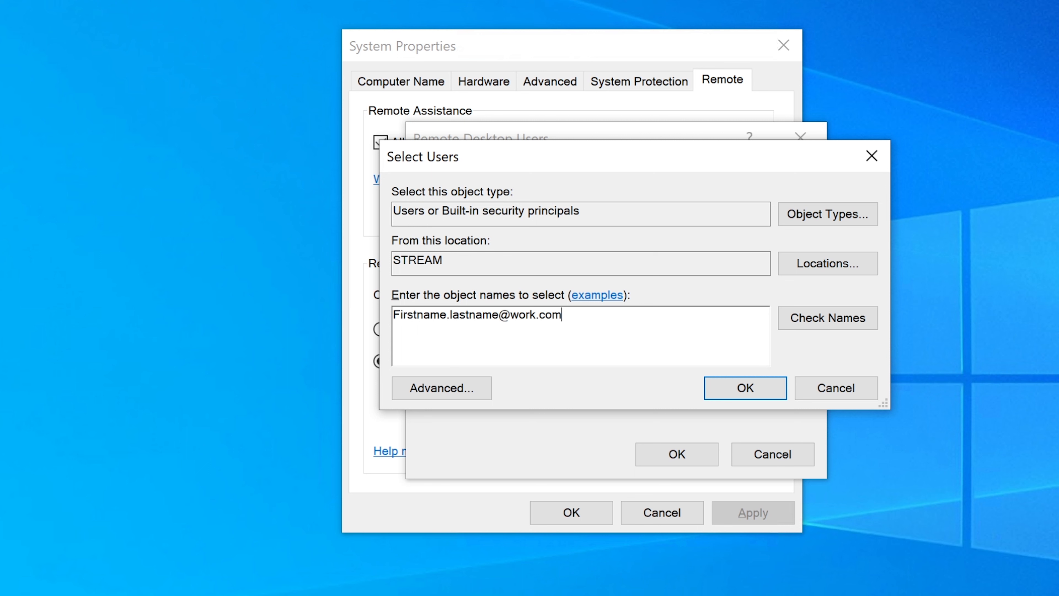
Step: Replace the object name with the login ID placeholder "usersloginid"
key("shift+Home")
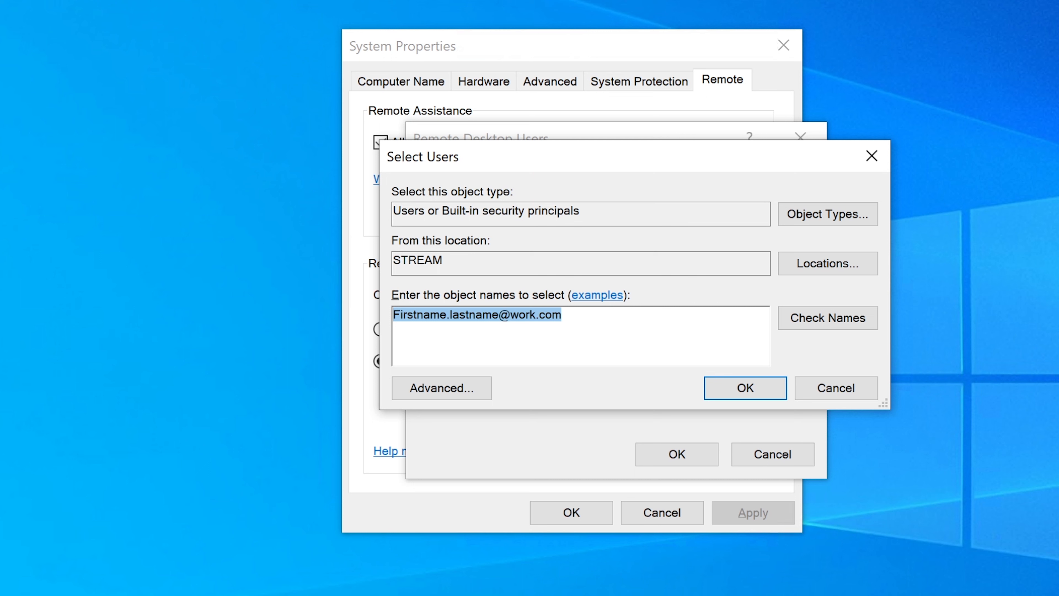
type("loginid")
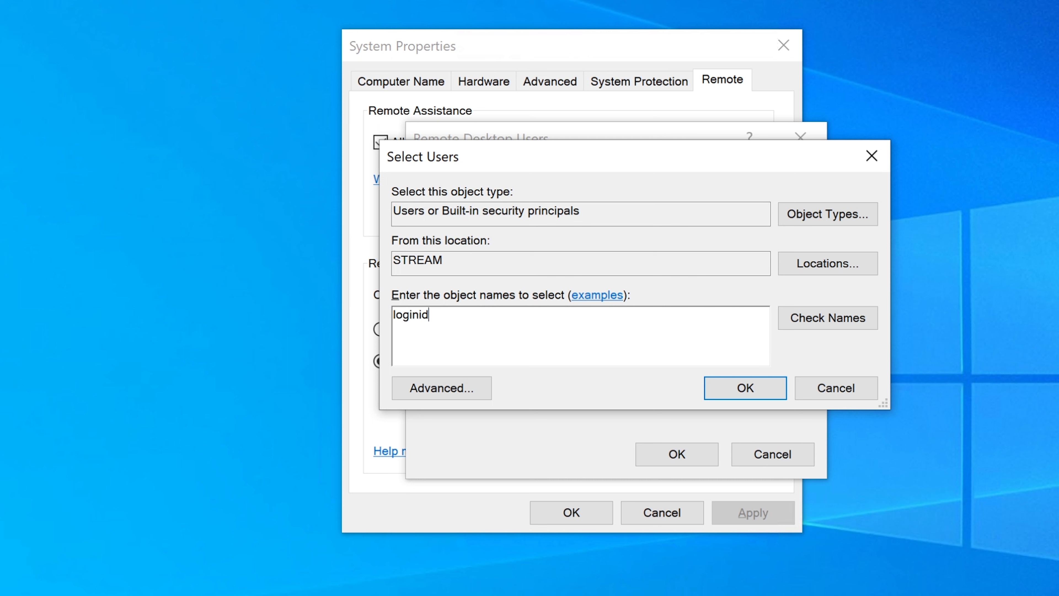
key("Left")
key("Left")
key("Left")
key("Left")
key("Left")
key("Left")
key("Left")
type("users")
left_click_drag(461, 316, 393, 316)
left_click(471, 323)
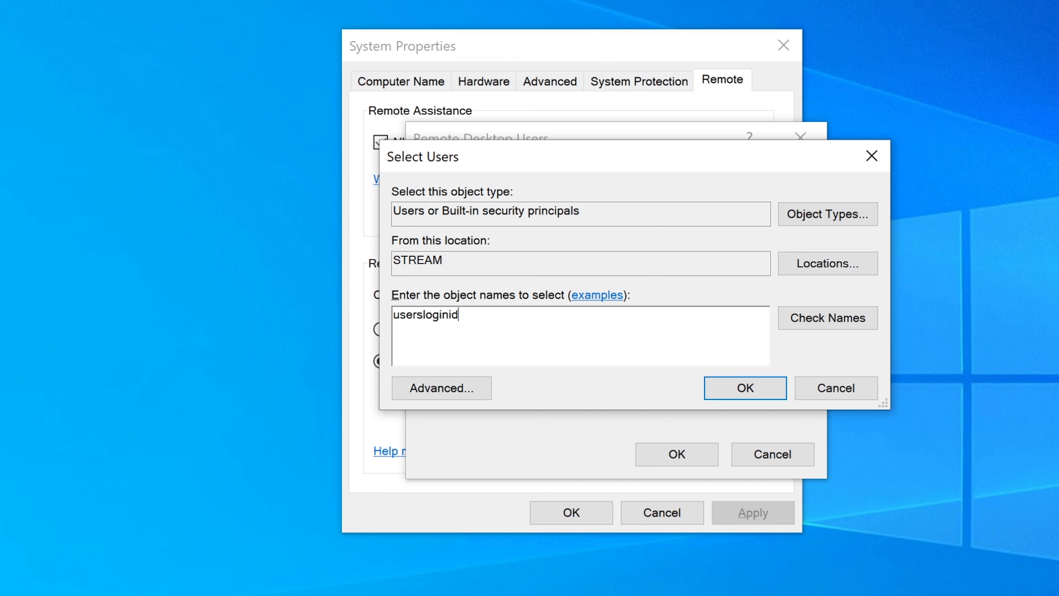